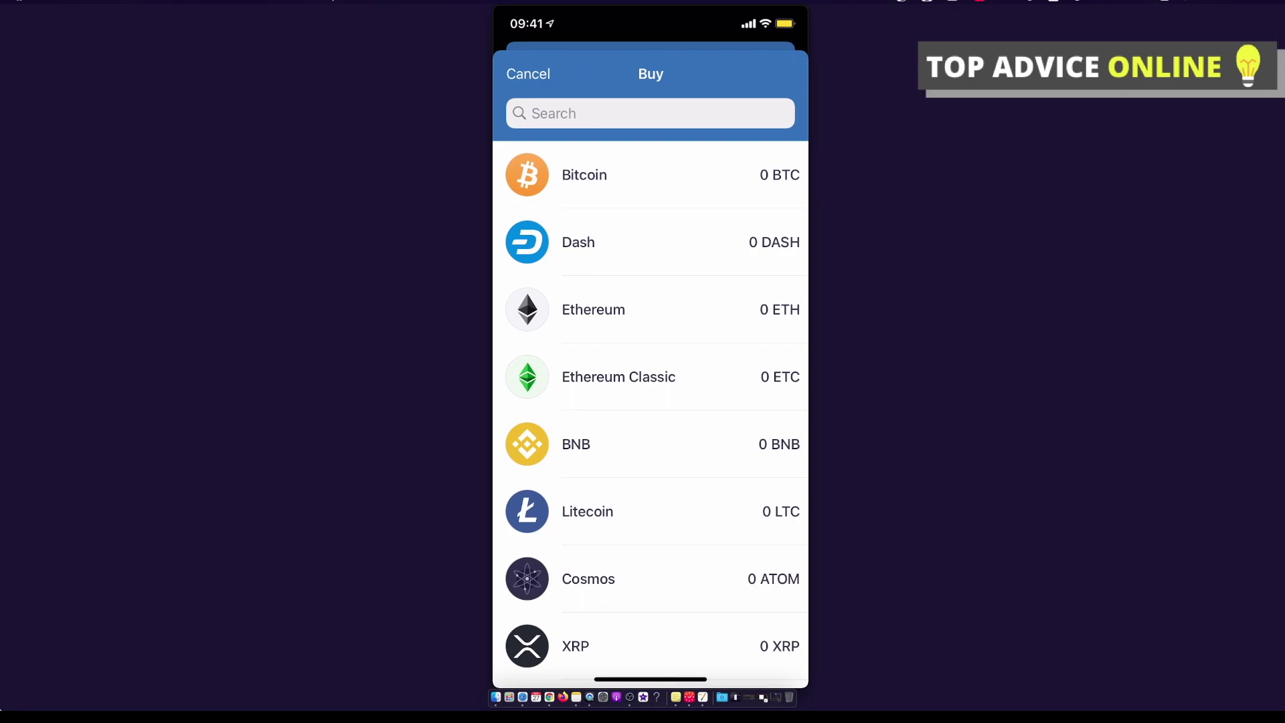
# - Start buying BNB, then view BNB's receiving address and close the receive list
pyautogui.scroll(-2, 650, 415)
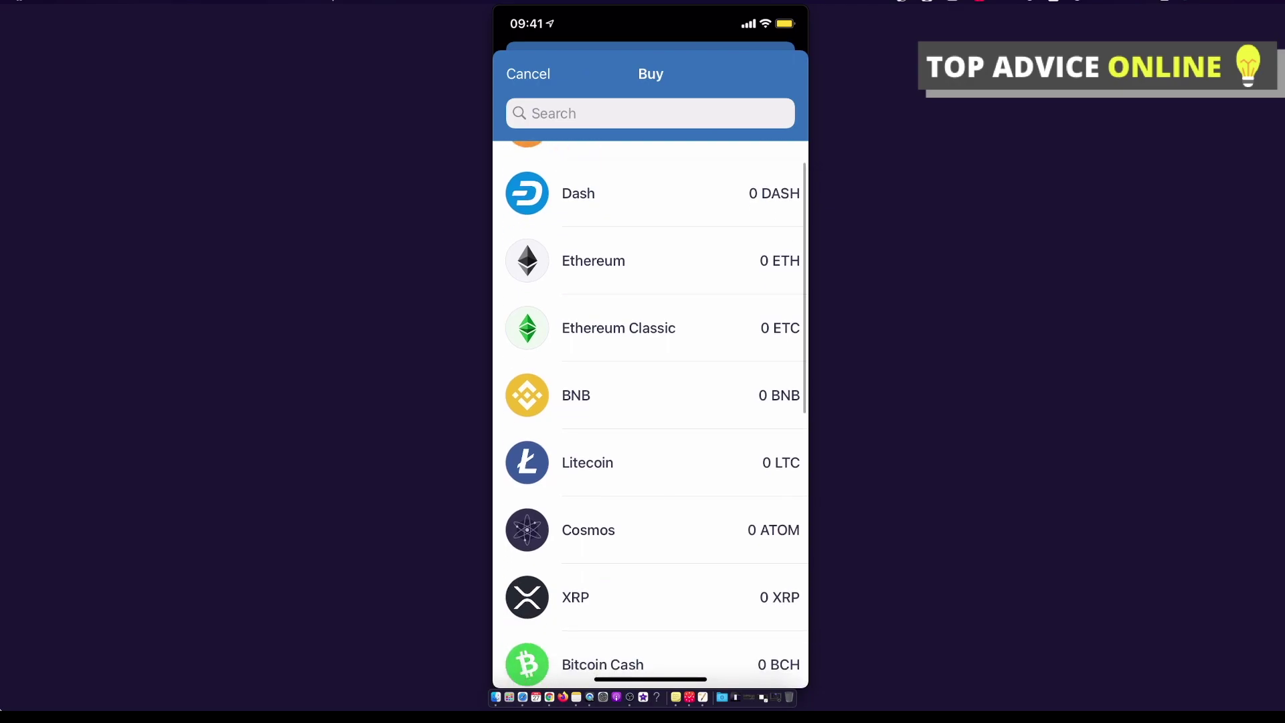
pyautogui.click(576, 395)
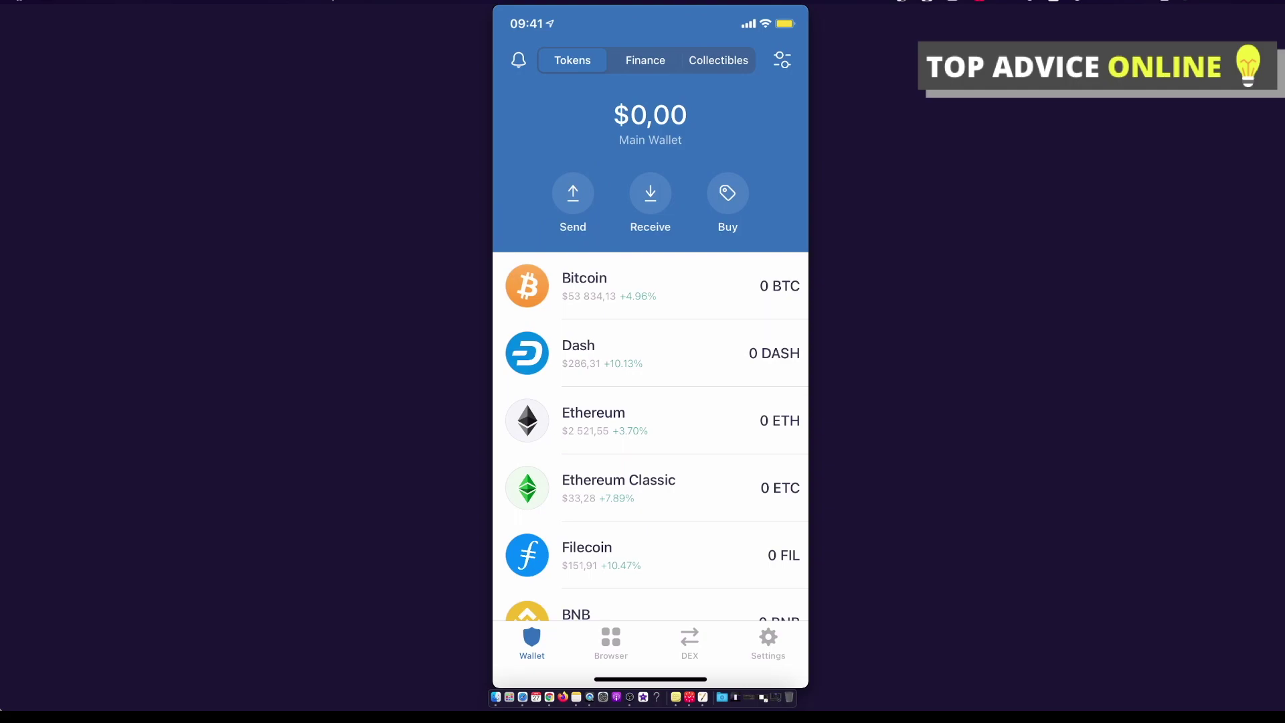
pyautogui.scroll(-3, 650, 436)
pyautogui.click(650, 193)
pyautogui.scroll(-1, 651, 402)
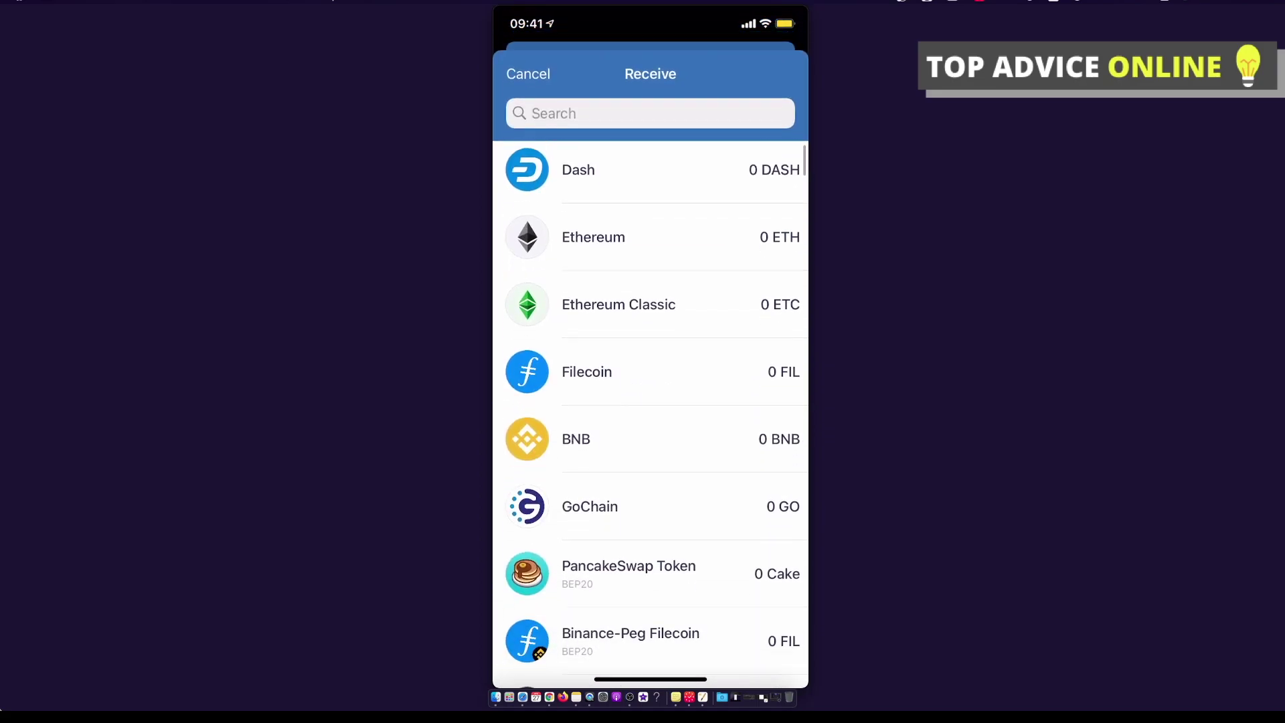
pyautogui.click(576, 439)
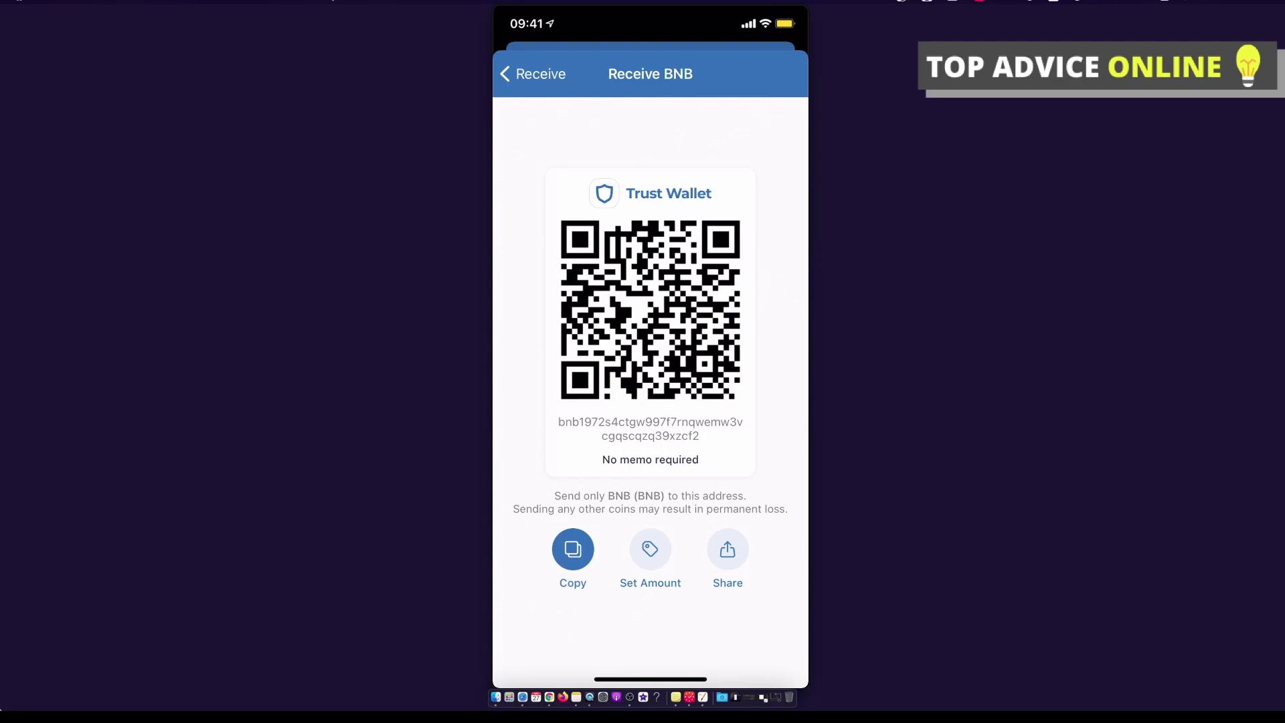
pyautogui.click(532, 73)
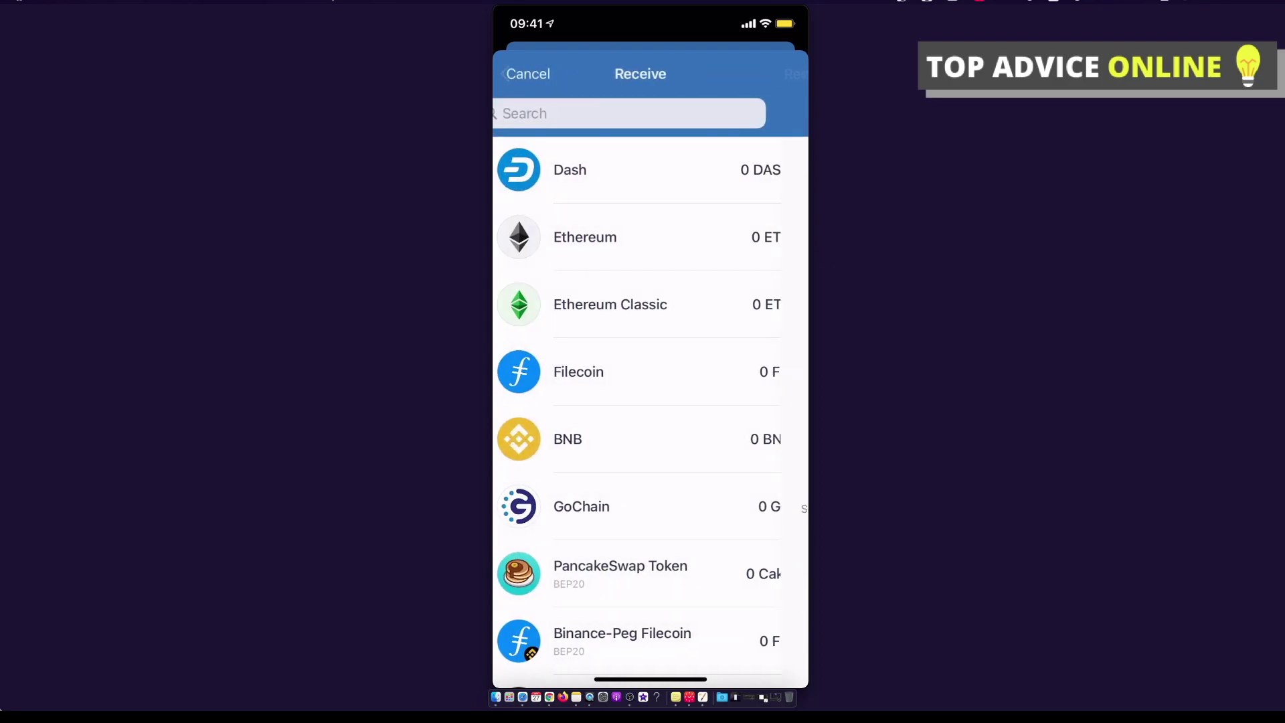
pyautogui.click(525, 71)
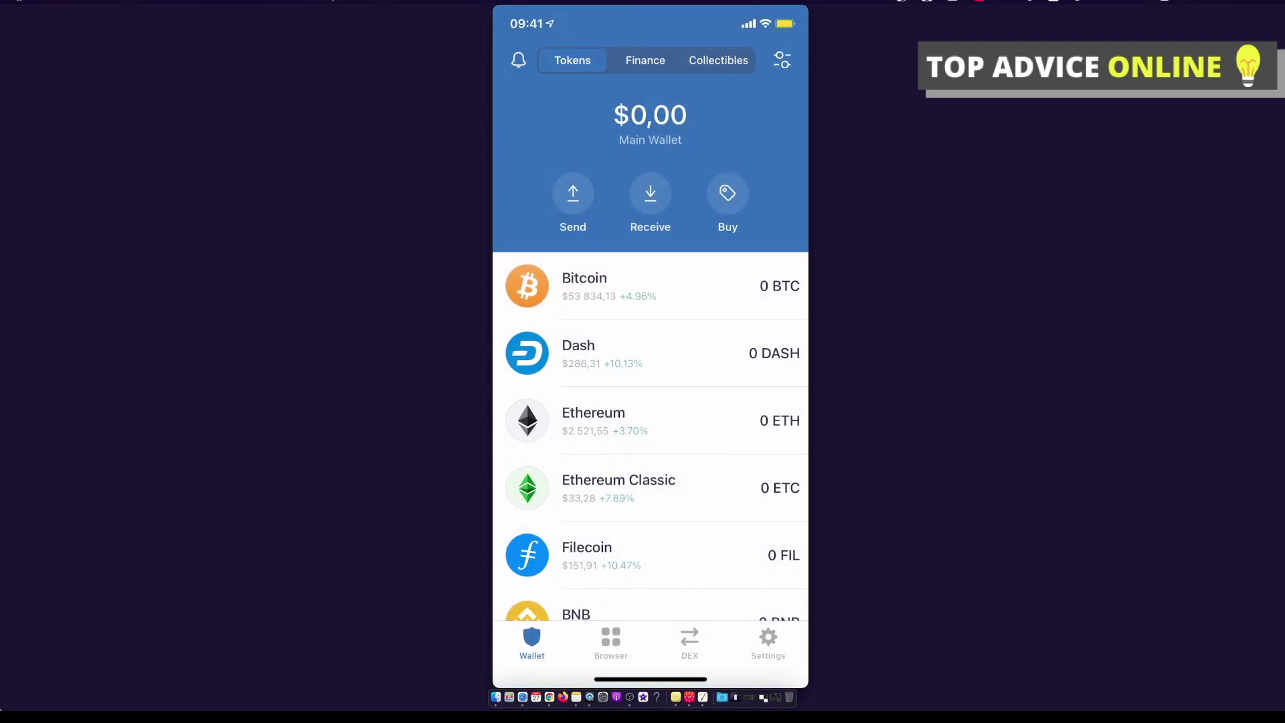
# - Open the wallet's token management list and close it again
pyautogui.scroll(-3, 651, 401)
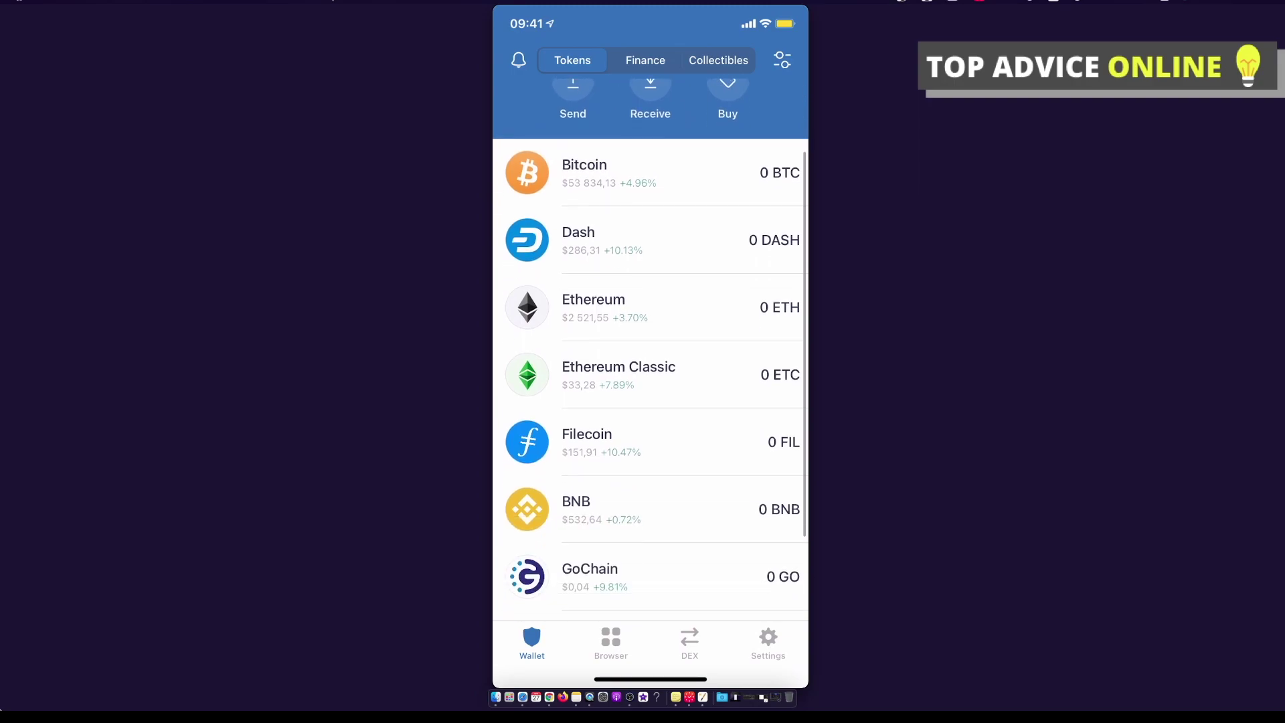
pyautogui.scroll(3, 650, 401)
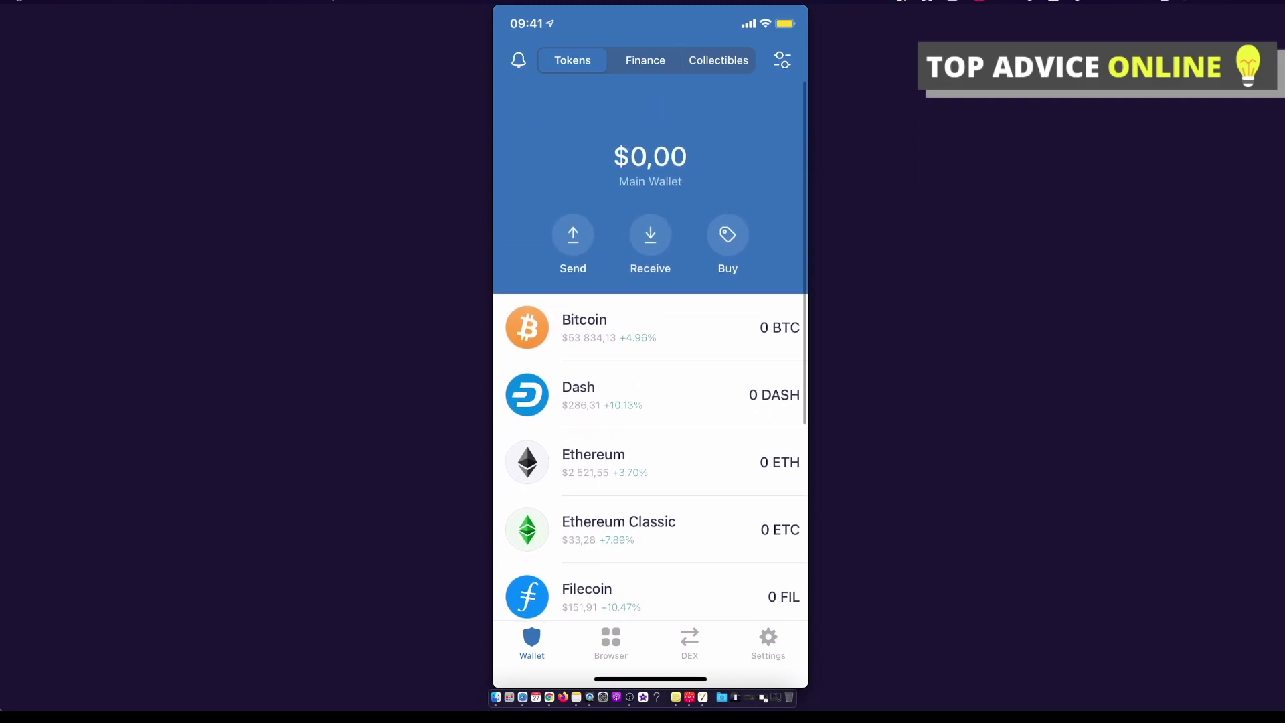
pyautogui.click(782, 60)
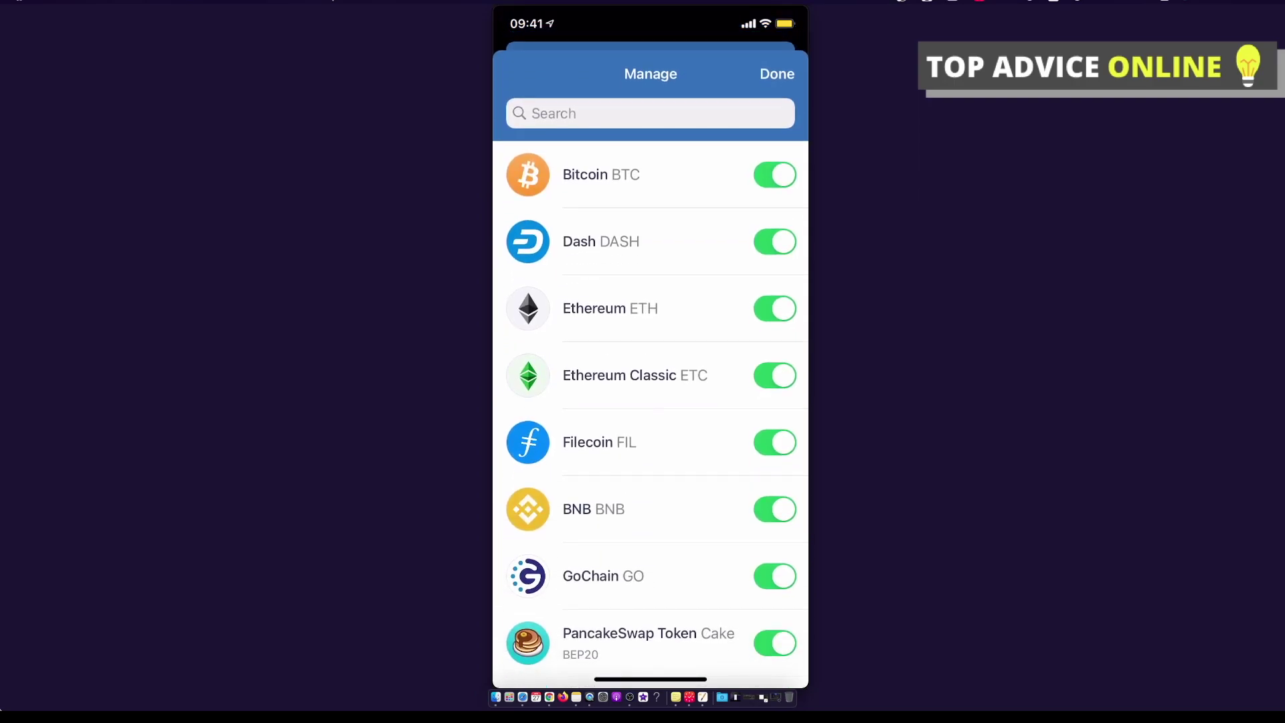
pyautogui.scroll(-2, 650, 402)
pyautogui.click(777, 73)
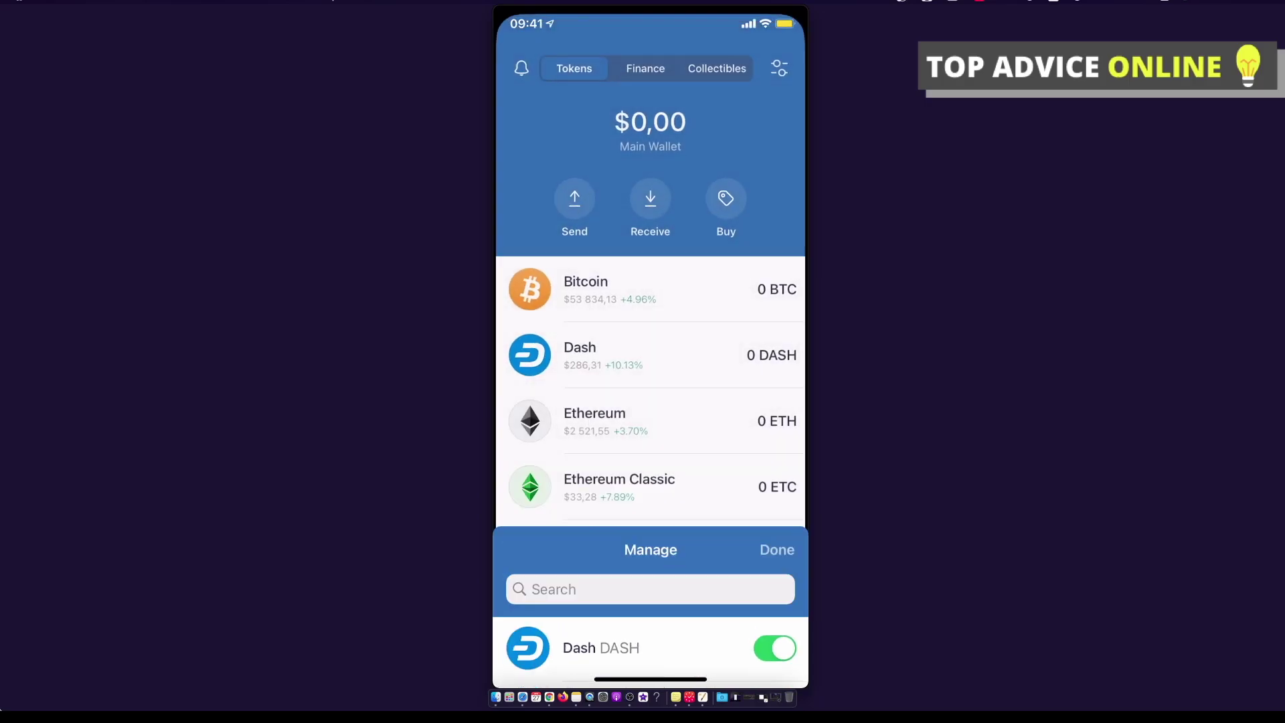
# - Open BNB's swap form from its actions, then close it and return to the token list
pyautogui.scroll(-2, 650, 402)
pyautogui.moveTo(669, 416); pyautogui.dragTo(645, 416)
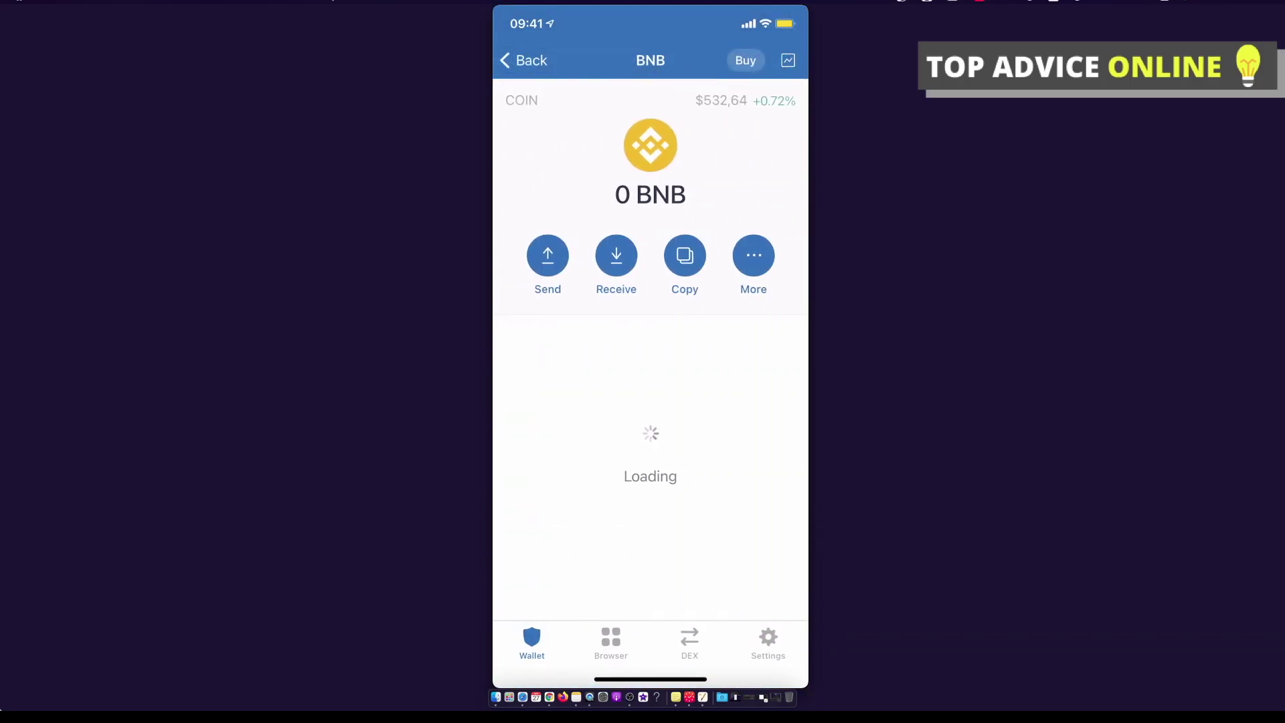
pyautogui.click(754, 255)
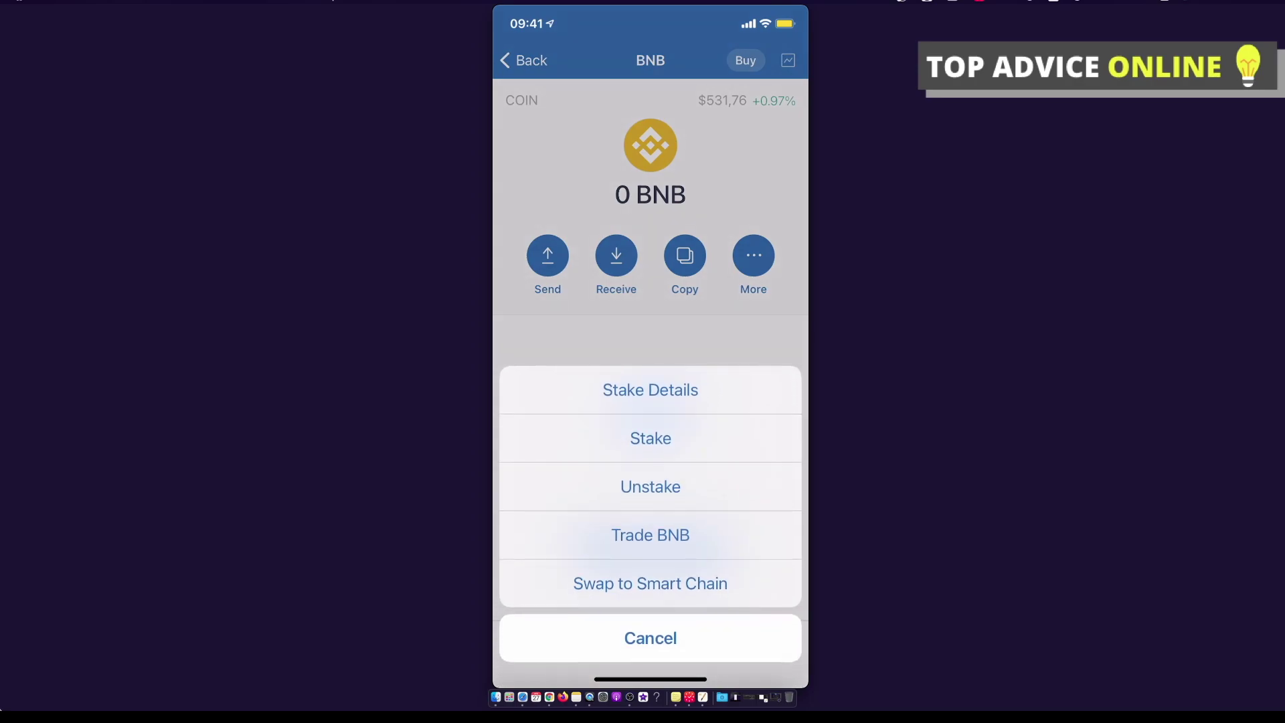
pyautogui.click(651, 583)
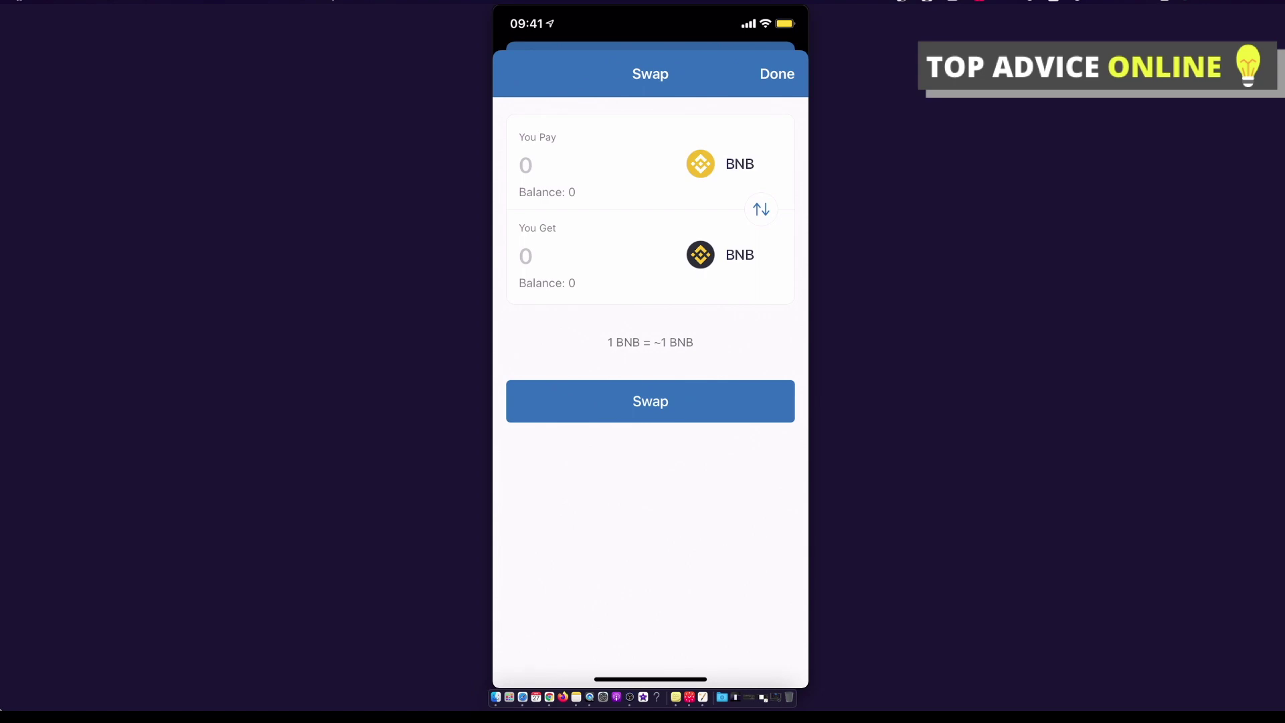
pyautogui.click(778, 74)
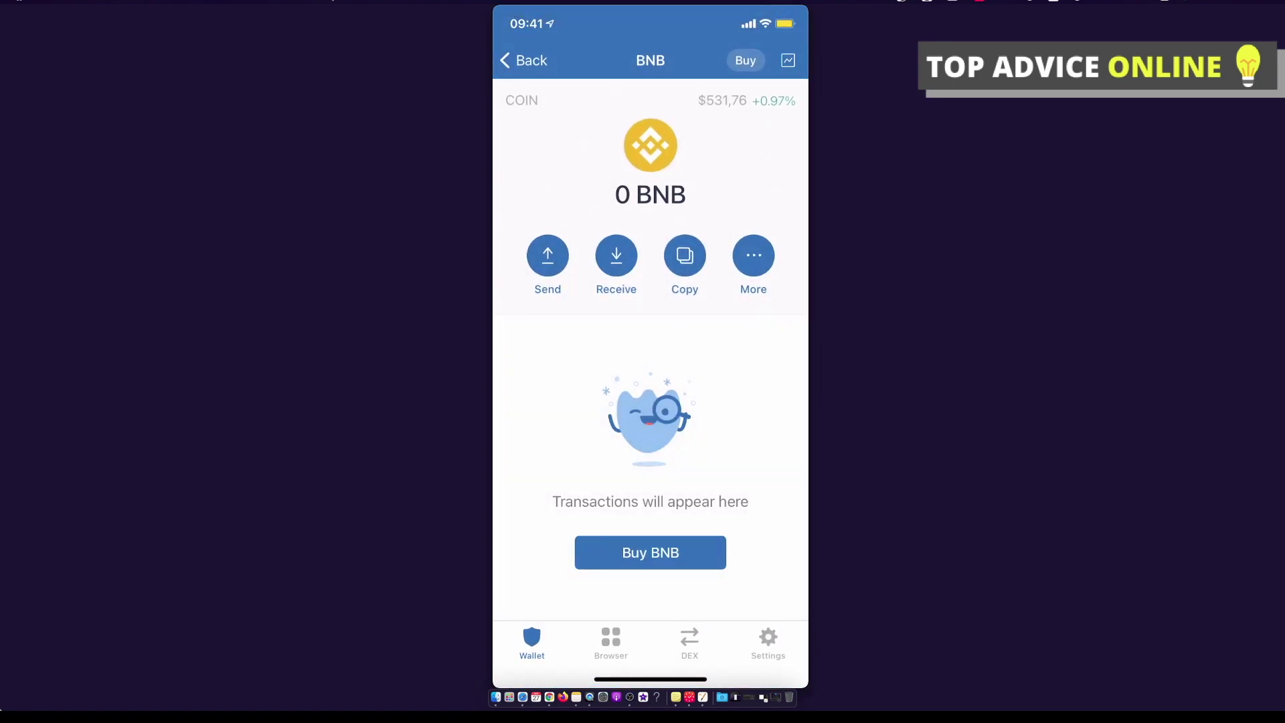
pyautogui.click(524, 60)
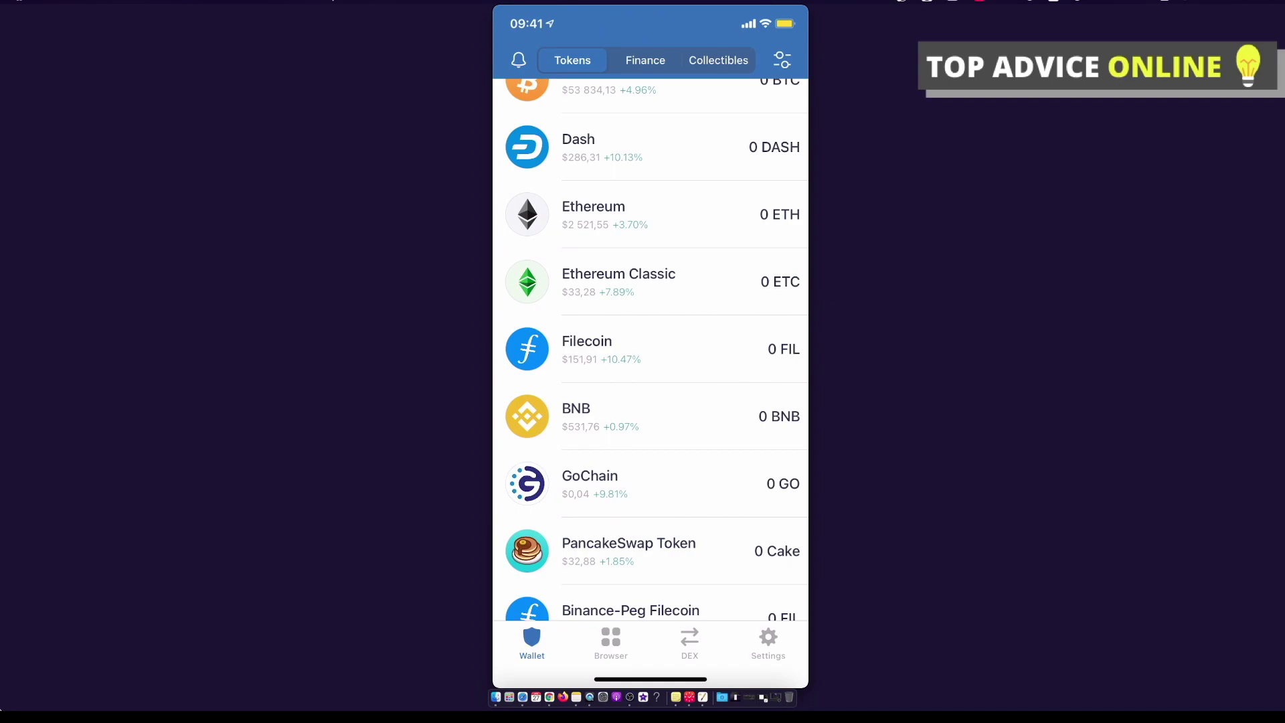
pyautogui.scroll(5, 650, 348)
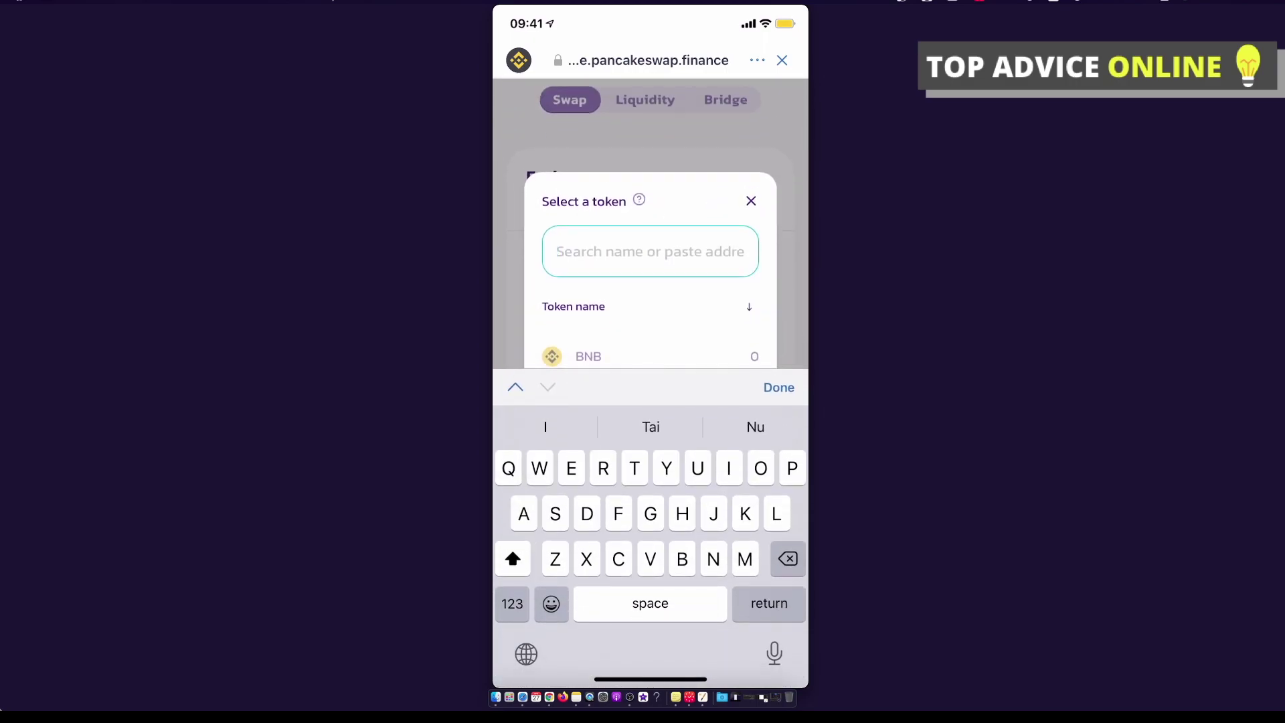
# - Search PancakeSwap's token list for 'Nfl', which only finds mNFLX
pyautogui.write('Nfl')
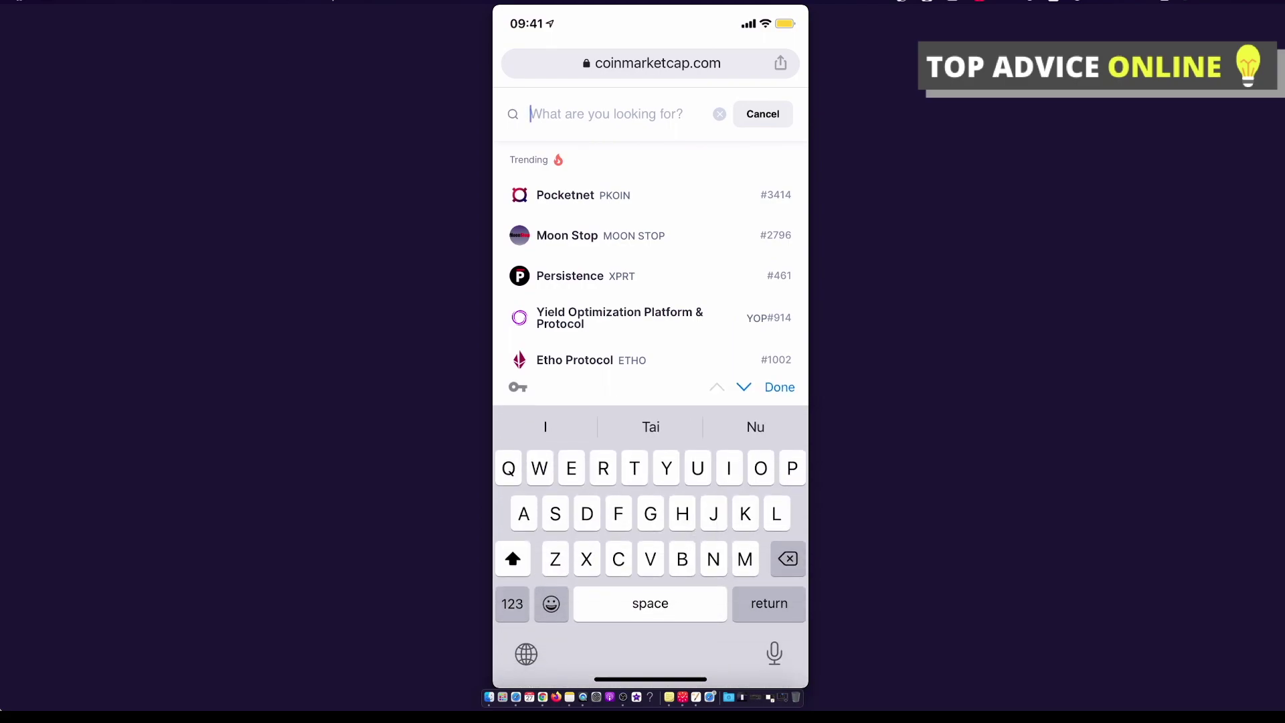
# - Search CoinMarketCap for 'Nft art' and open NFT Art Finance's contract on BscScan
pyautogui.write('Nft')
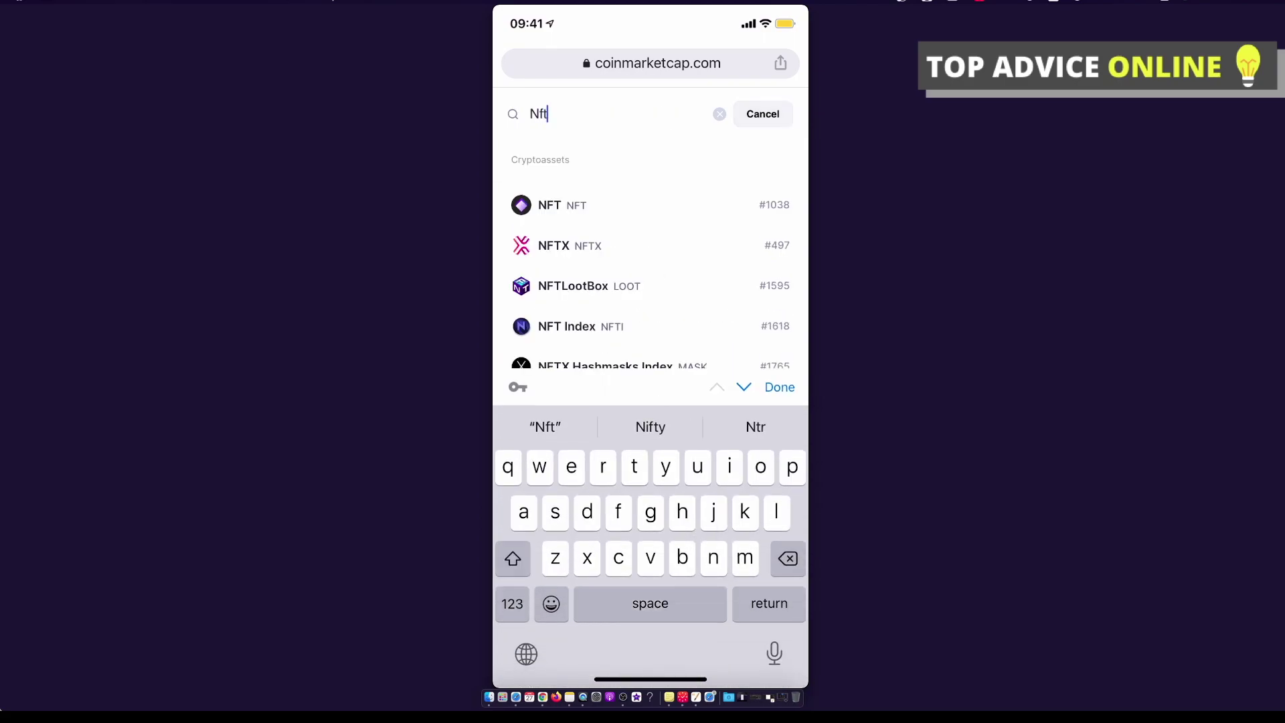
pyautogui.write(' art')
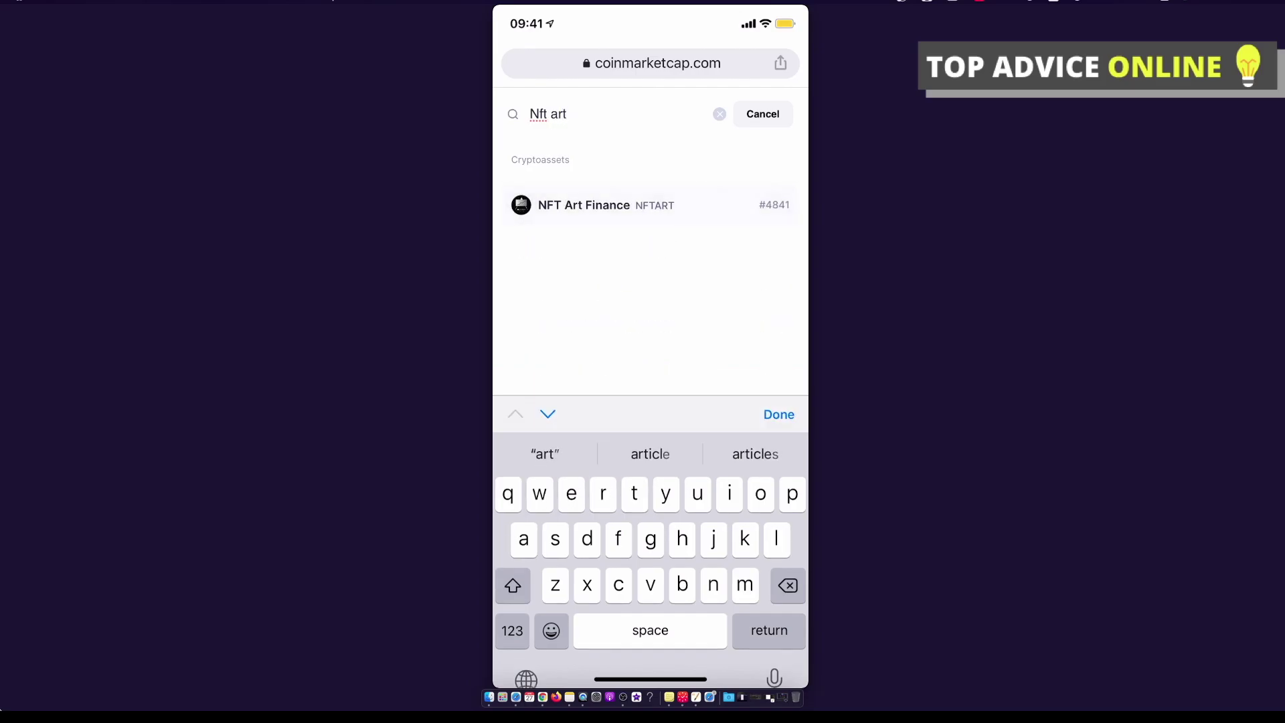
pyautogui.click(584, 204)
pyautogui.scroll(-3, 650, 302)
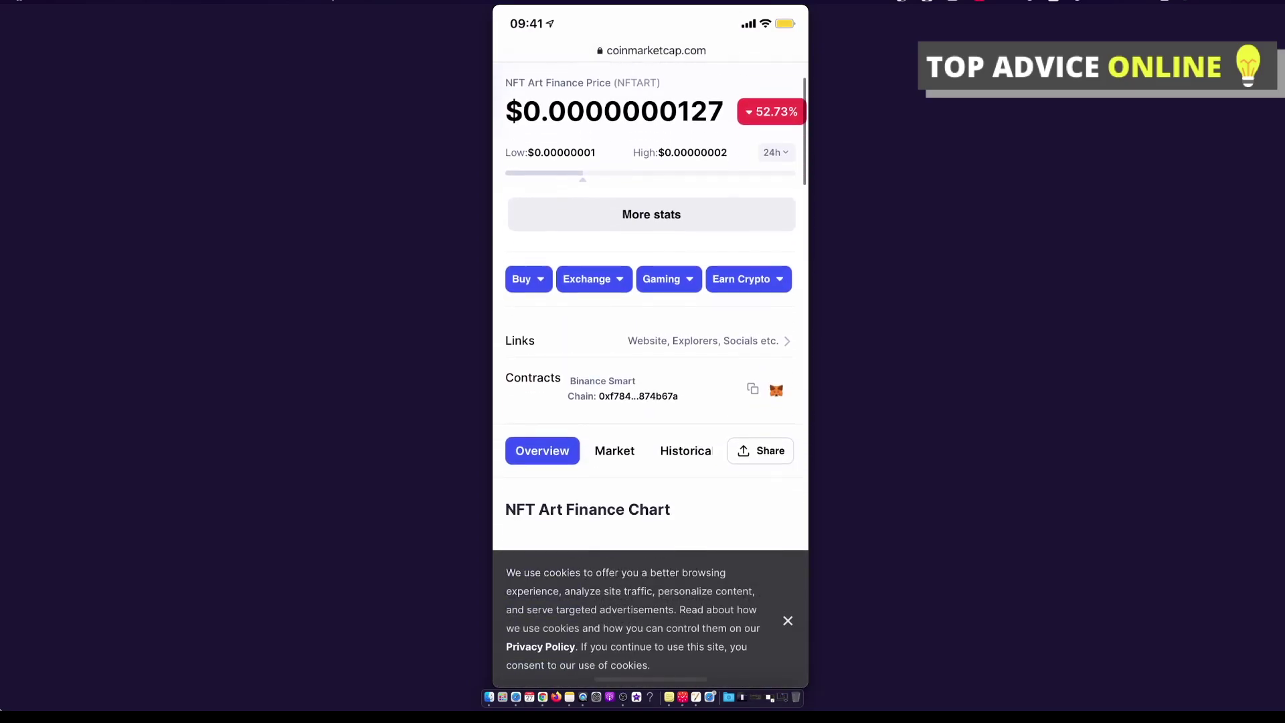
pyautogui.scroll(-2, 651, 368)
pyautogui.scroll(-1, 651, 369)
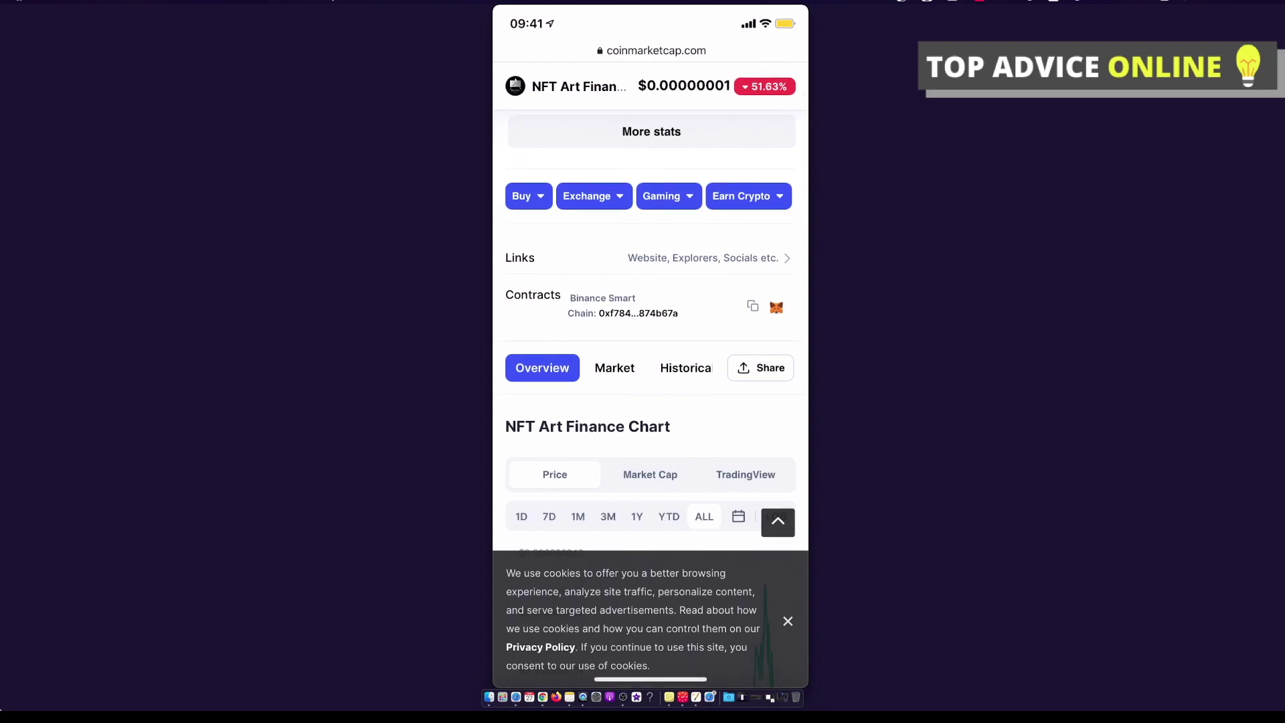
pyautogui.click(623, 313)
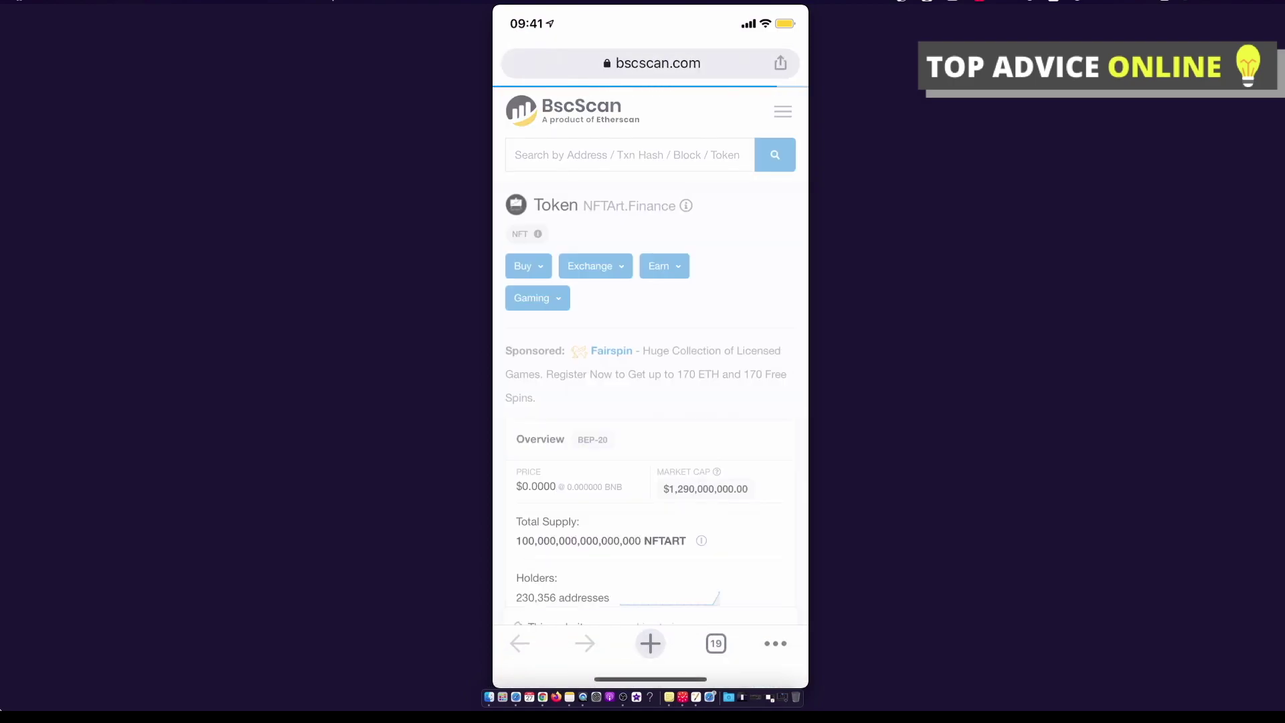
pyautogui.scroll(-4, 650, 322)
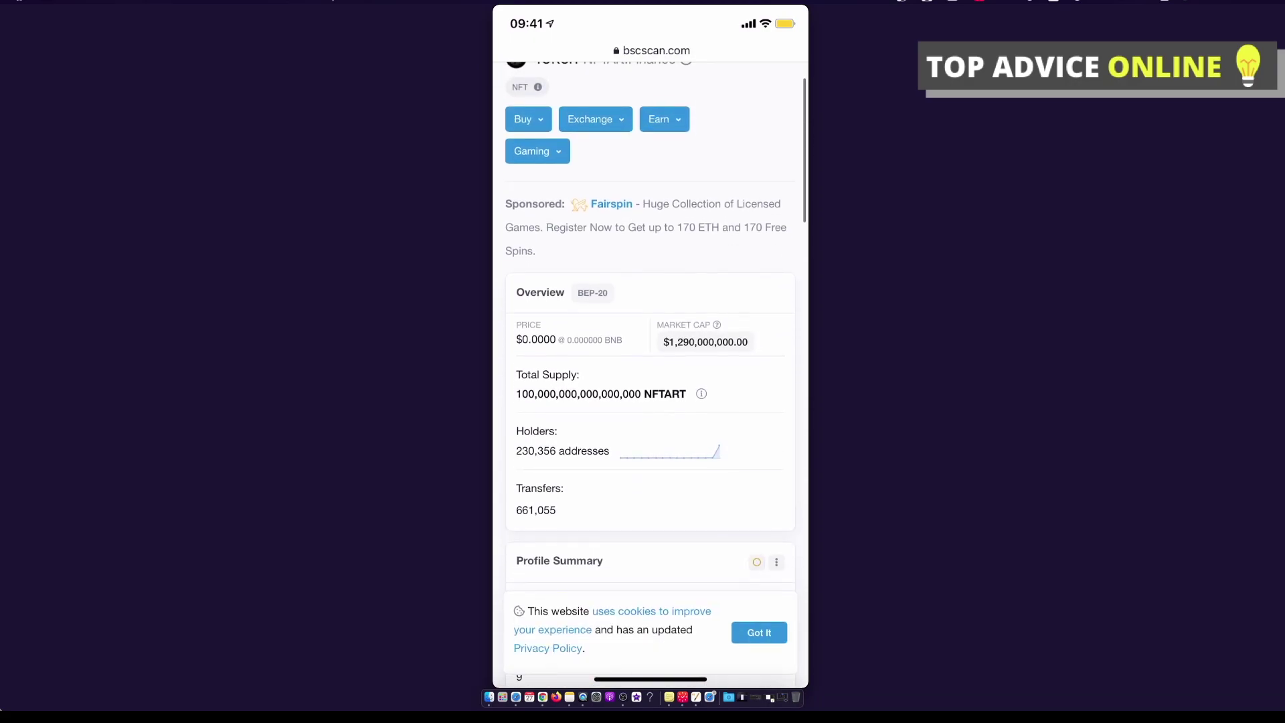
pyautogui.scroll(-4, 651, 375)
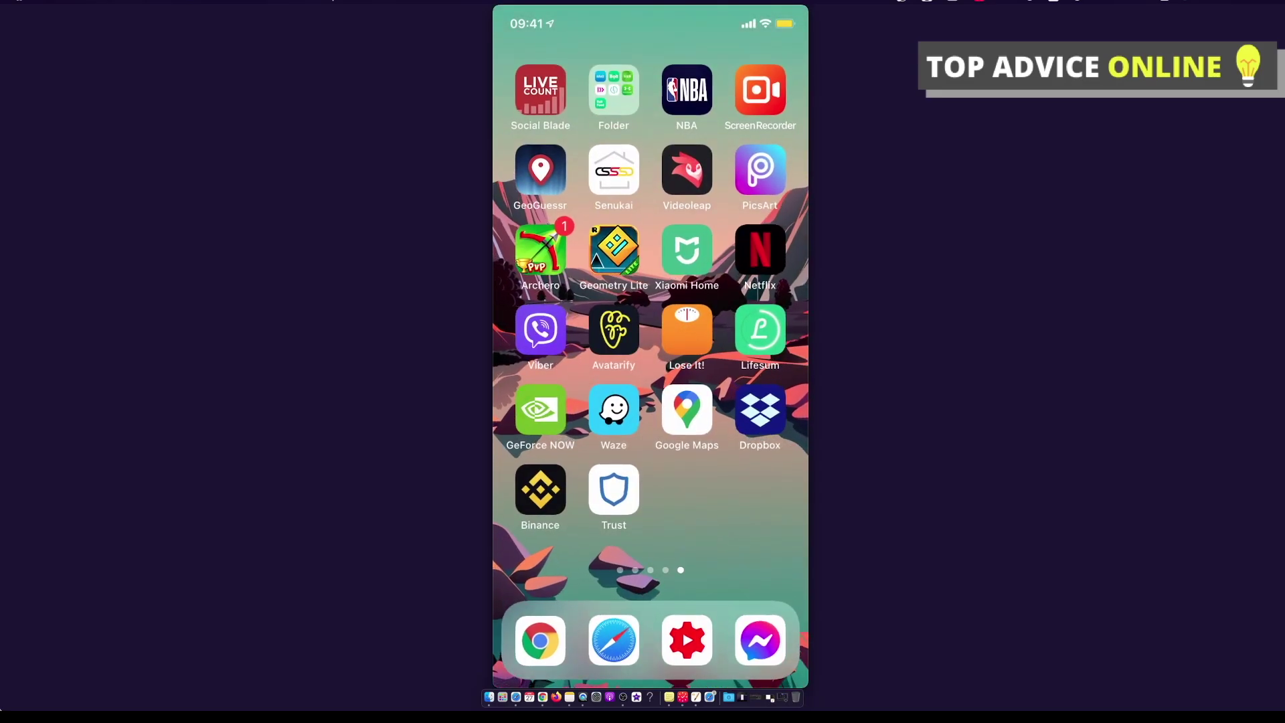
# - Clear PancakeSwap's token search, including the mistakenly pasted 'trust://browser_enable' text
pyautogui.press('BackSpace')
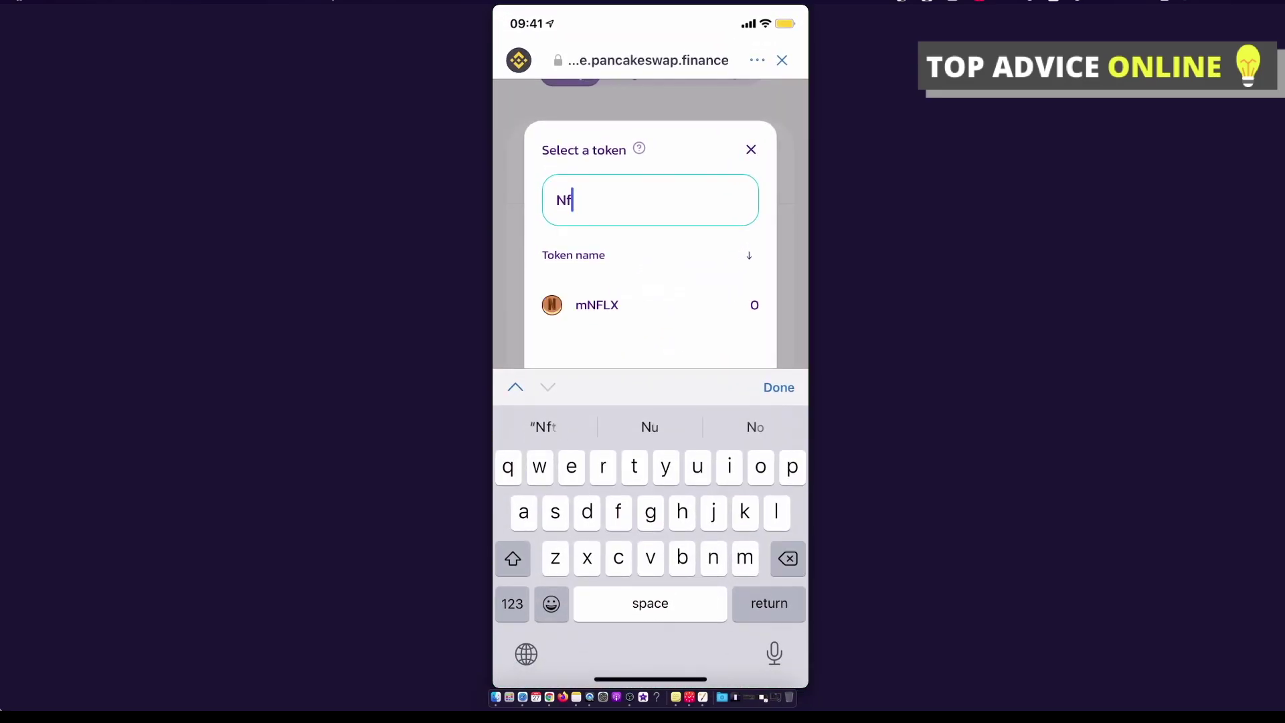
pyautogui.press('BackSpace')
pyautogui.press('BackSpace')
pyautogui.write('trust://browser_enable')
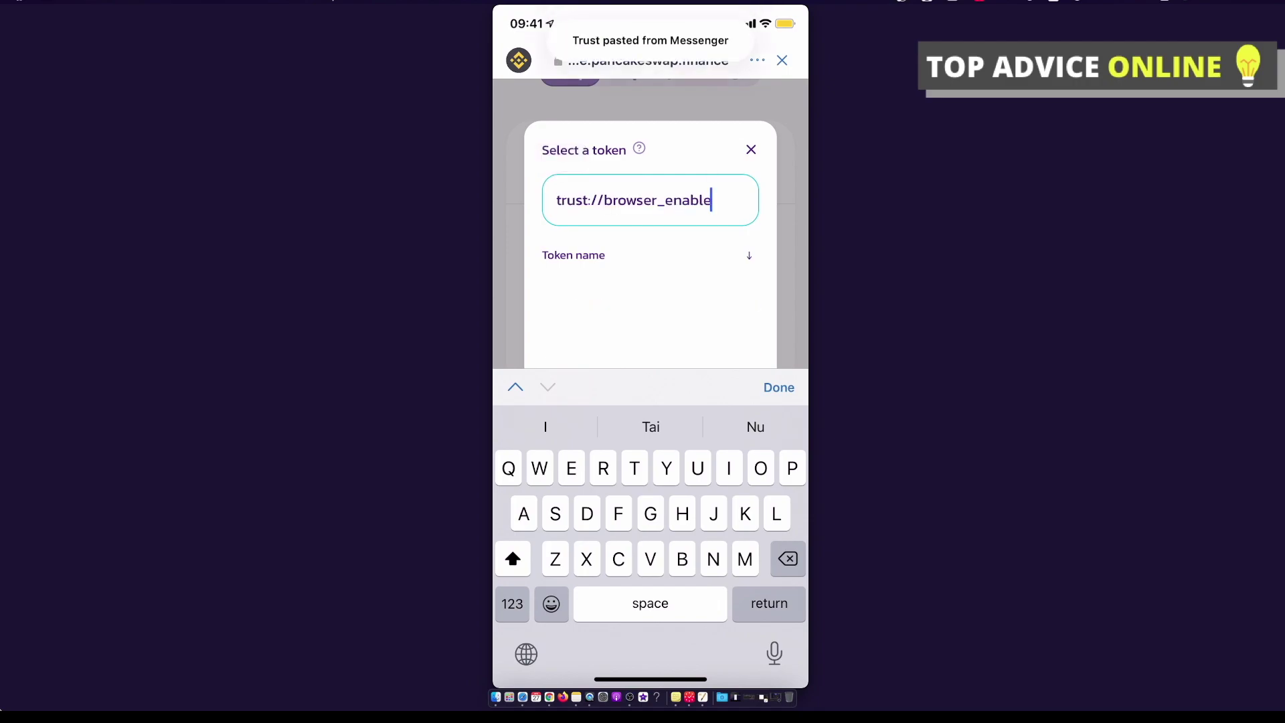
pyautogui.press('BackSpace')
pyautogui.press('BackSpace')
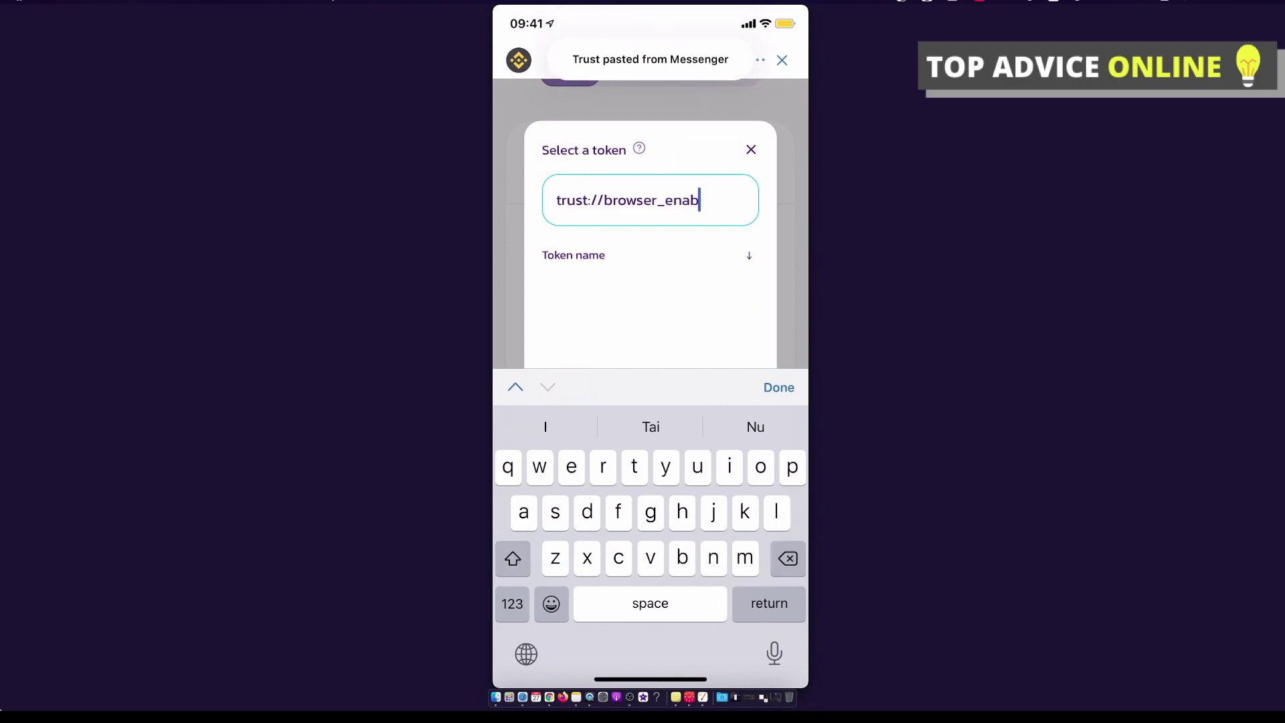
pyautogui.press('BackSpace')
pyautogui.press('BackSpace')
pyautogui.press('BackSpace')
pyautogui.press('BackSpace')
pyautogui.press('BackSpace')
pyautogui.press('BackSpace')
pyautogui.press('BackSpace')
pyautogui.press('BackSpace')
pyautogui.press('BackSpace')
pyautogui.press('BackSpace')
pyautogui.press('BackSpace')
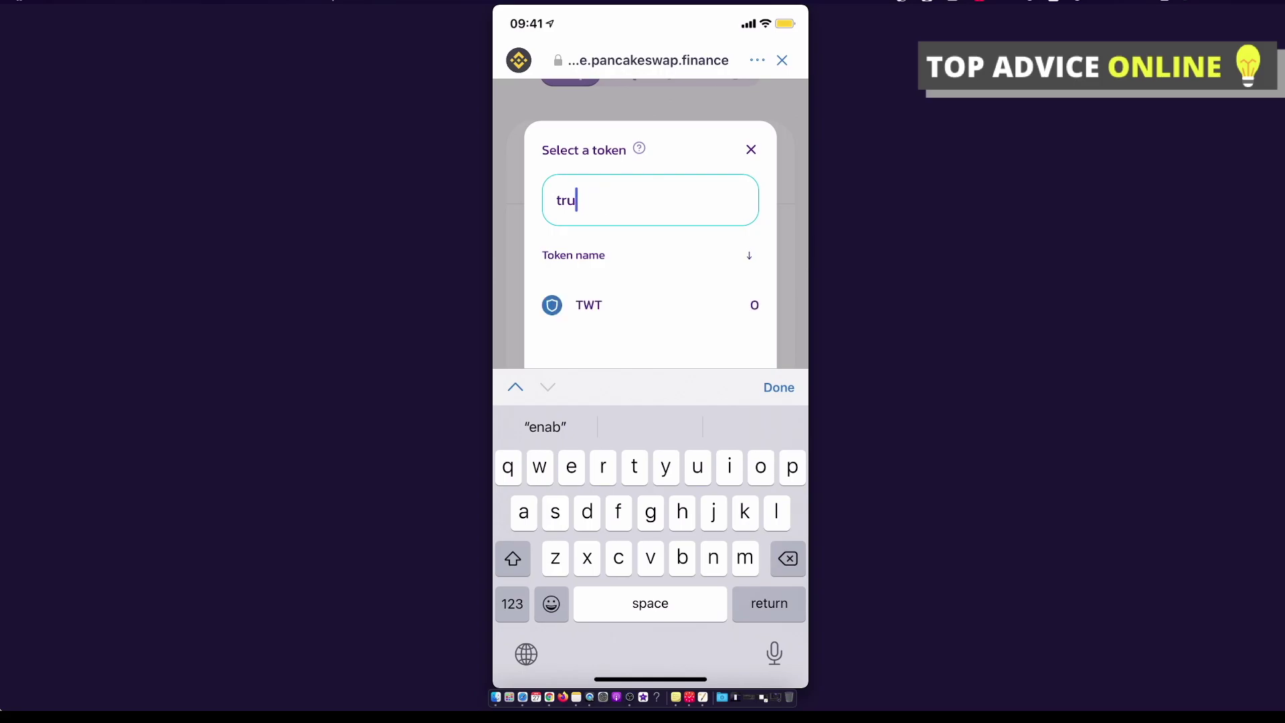
pyautogui.press('BackSpace')
pyautogui.press('BackSpace')
pyautogui.press('BackSpace')
# - Switch to Chrome showing BscScan's NFT Art Finance token page
pyautogui.moveTo(650, 678); pyautogui.dragTo(651, 468)
pyautogui.moveTo(536, 401); pyautogui.dragTo(770, 402)
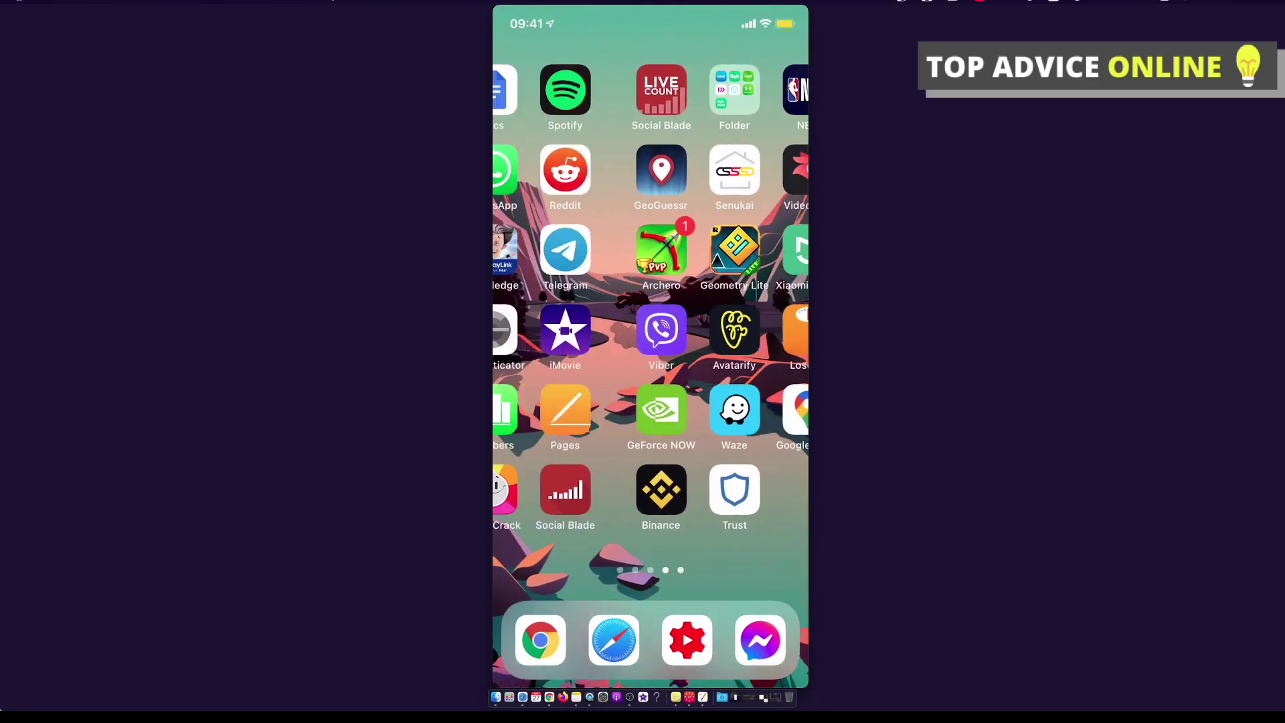
pyautogui.click(541, 641)
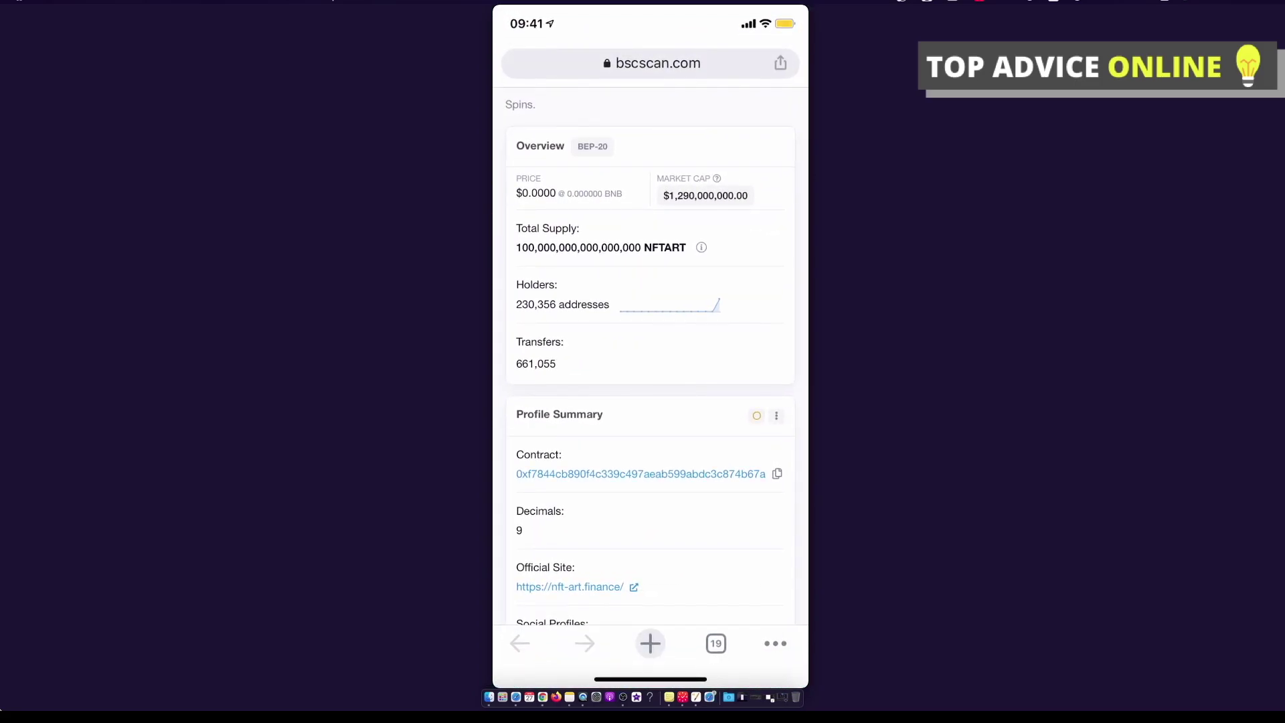
# - Copy the NFTART contract address on BscScan and return to Trust Wallet's token search
pyautogui.scroll(-3, 650, 368)
pyautogui.click(776, 310)
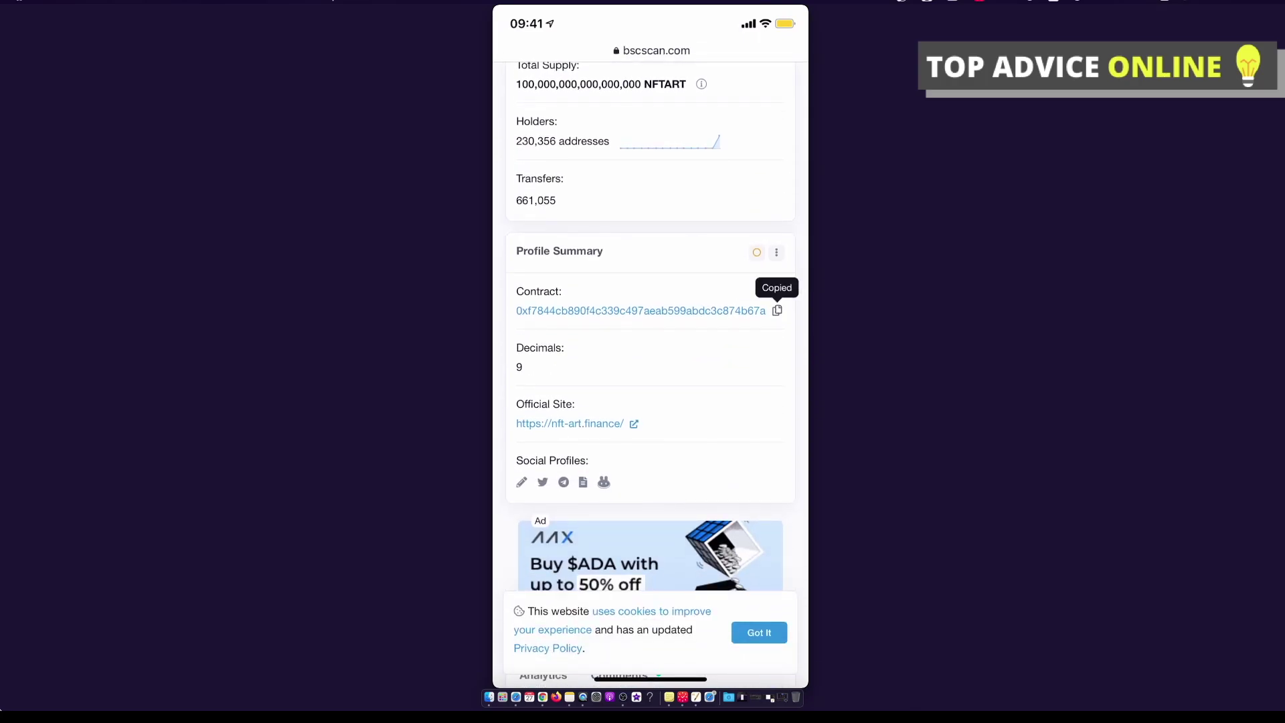
pyautogui.moveTo(650, 679); pyautogui.dragTo(650, 468)
pyautogui.moveTo(750, 369)
pyautogui.mouseDown()
pyautogui.moveTo(549, 368)
pyautogui.moveTo(750, 368)
pyautogui.mouseUp()
pyautogui.click(614, 488)
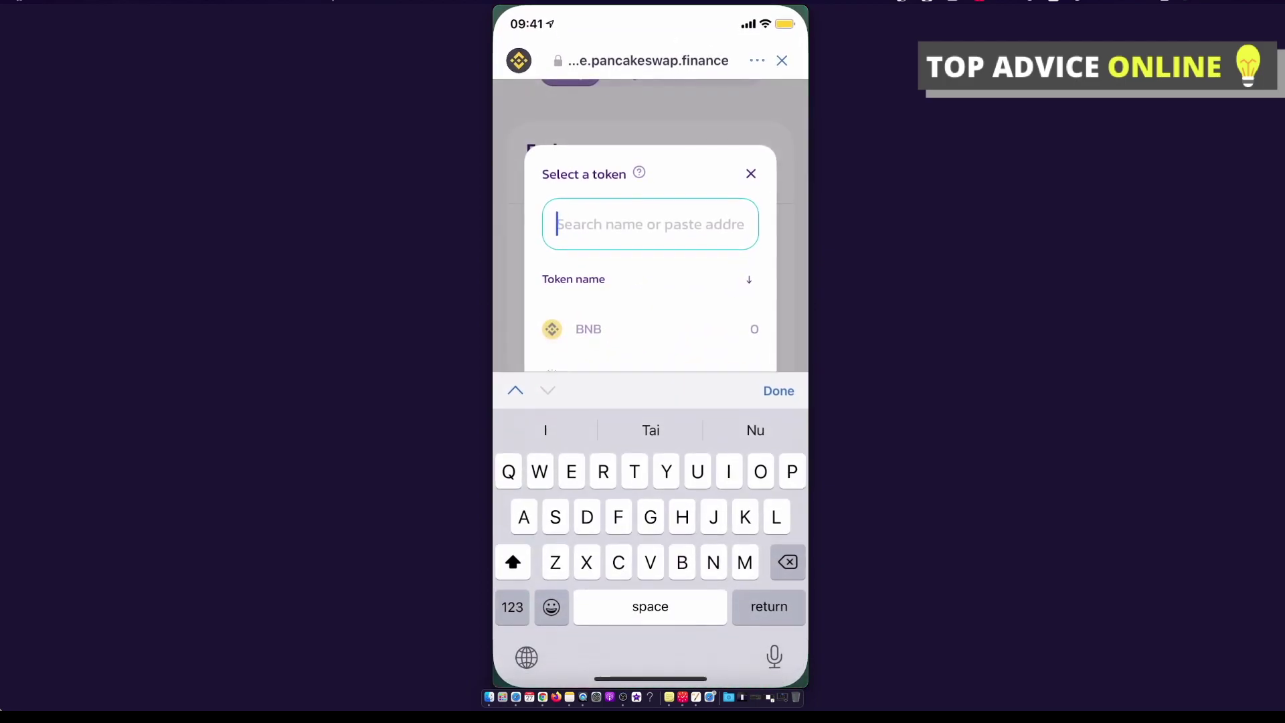
# - Paste the NFTART contract address into the search and pick the 'Found by address' NFTART result
pyautogui.click(602, 225)
pyautogui.click(554, 180)
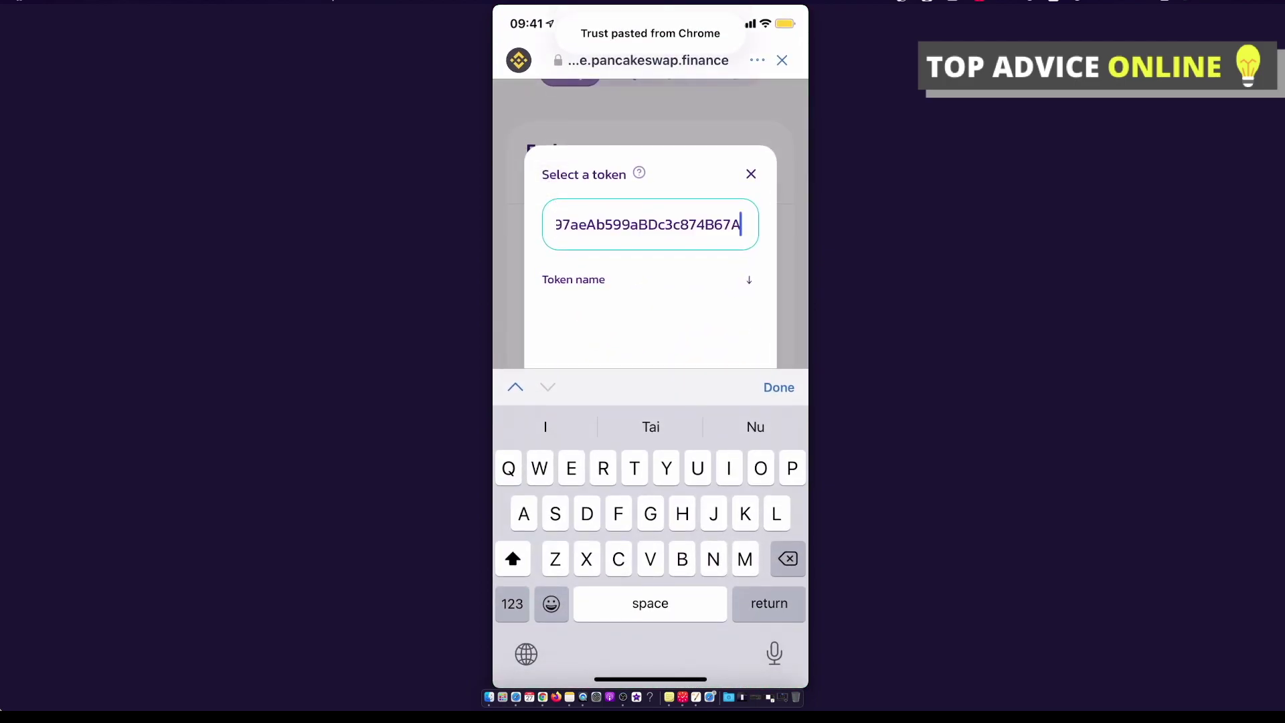
pyautogui.click(779, 387)
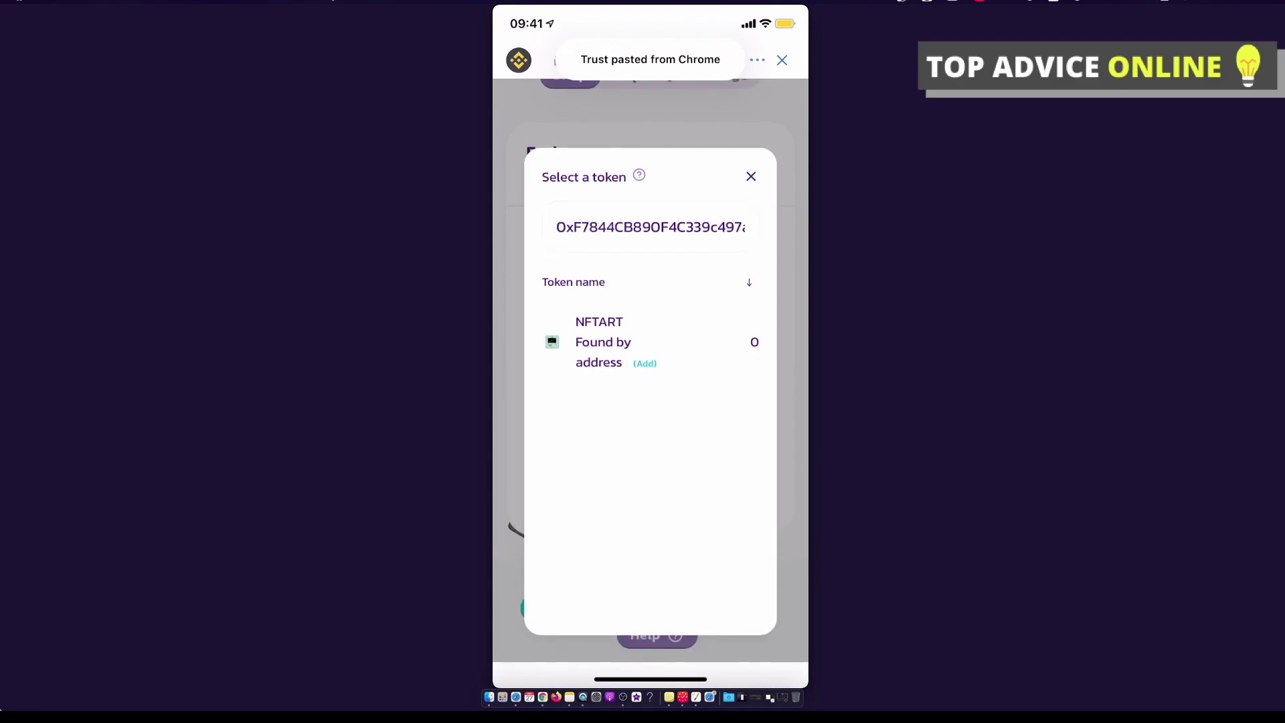
pyautogui.click(600, 341)
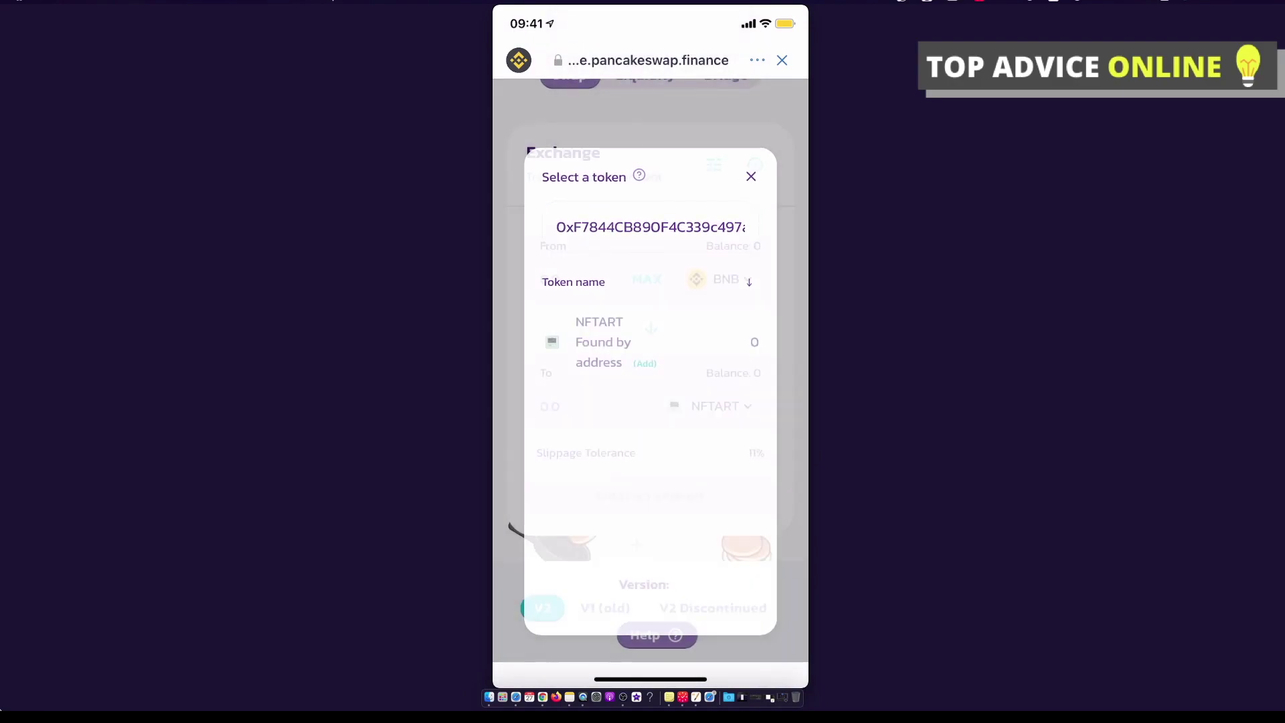